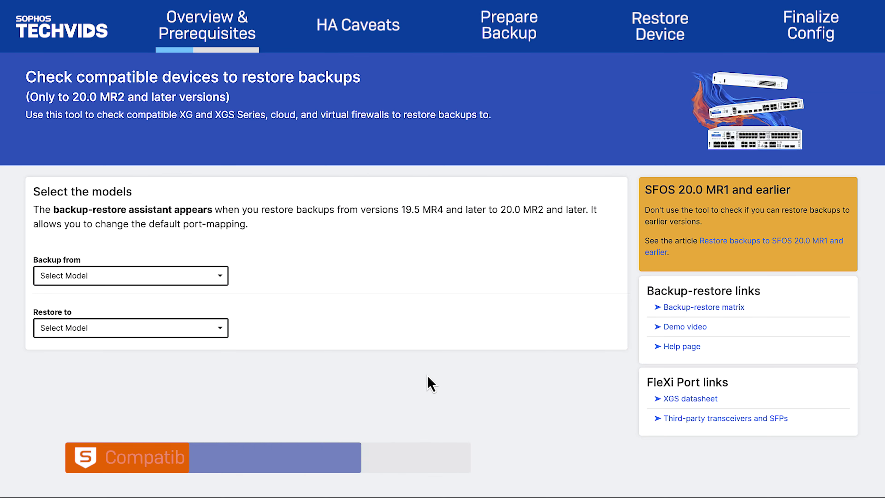
- Select Desktop - XG 86(w) as the backup source and Desktop - XGS 87(w) as the restore target
left_click(214, 278)
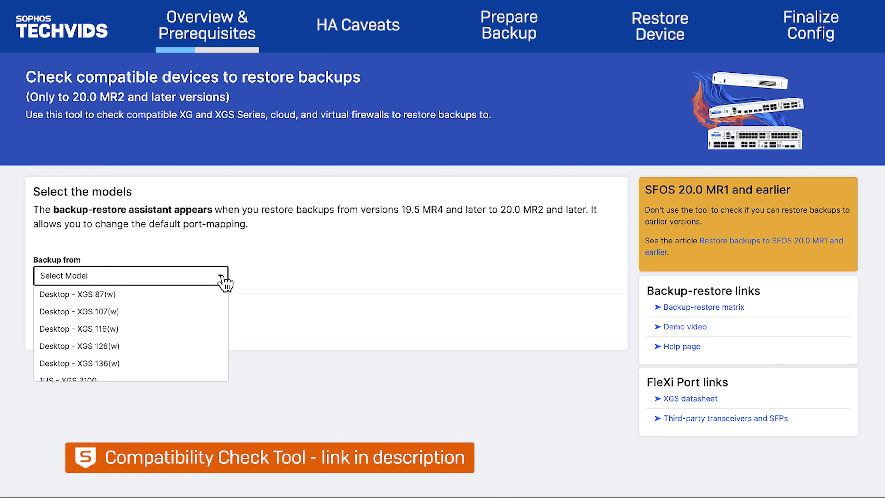
scroll(206, 310, "down", 5)
left_click(196, 329)
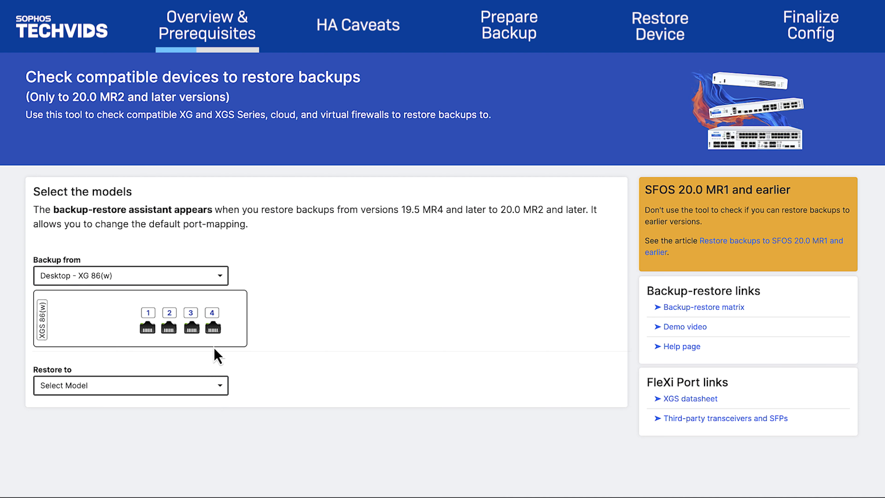
left_click(220, 390)
left_click(223, 404)
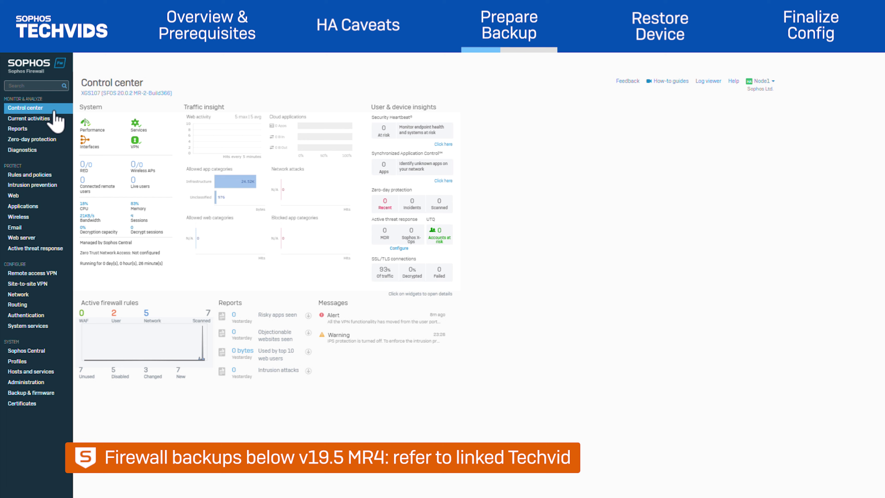
- Review the XGS107's high availability status, then list its network interfaces with HA link on Port4
left_click(39, 327)
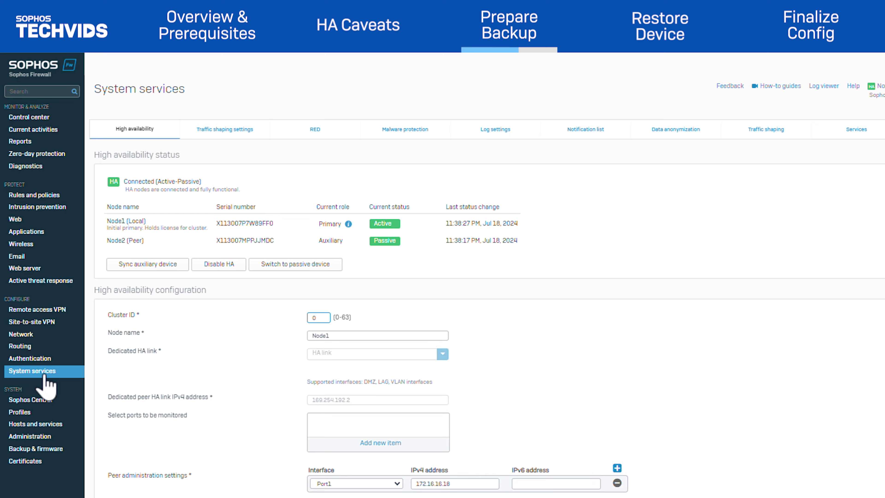
left_click(30, 334)
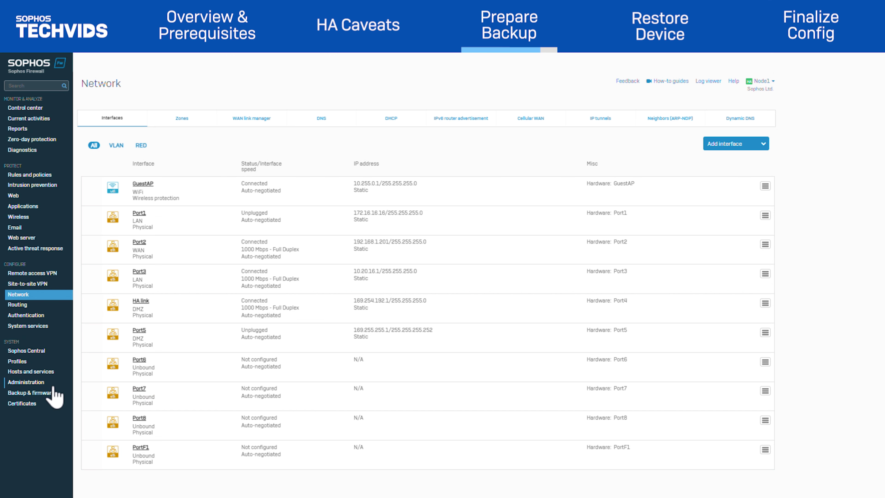
- Run Backup now in Backup & firmware and download the resulting backup file
left_click(46, 393)
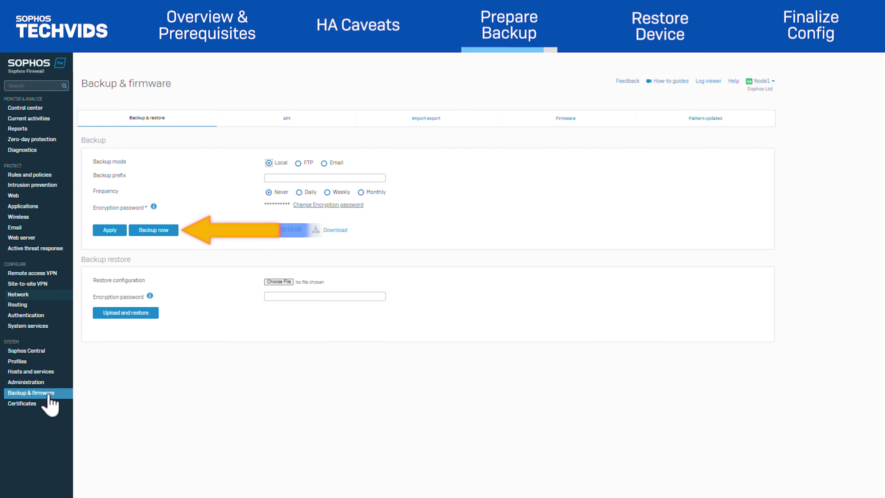
left_click(164, 235)
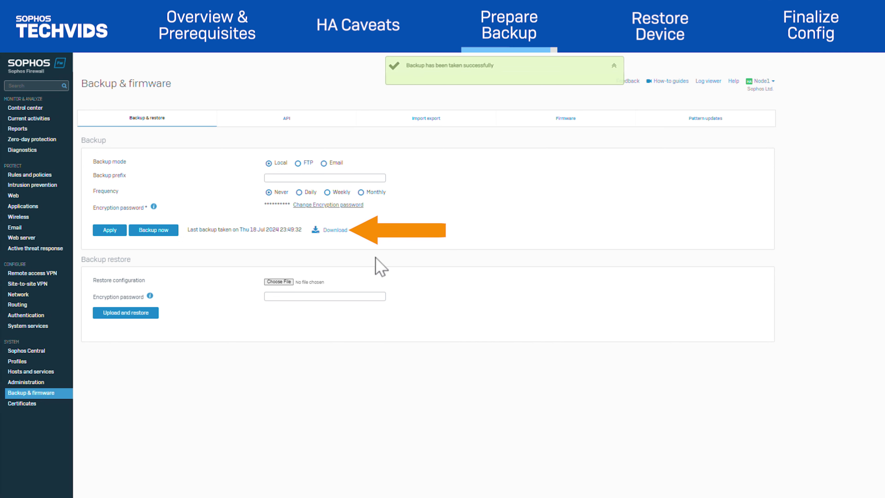
left_click(335, 230)
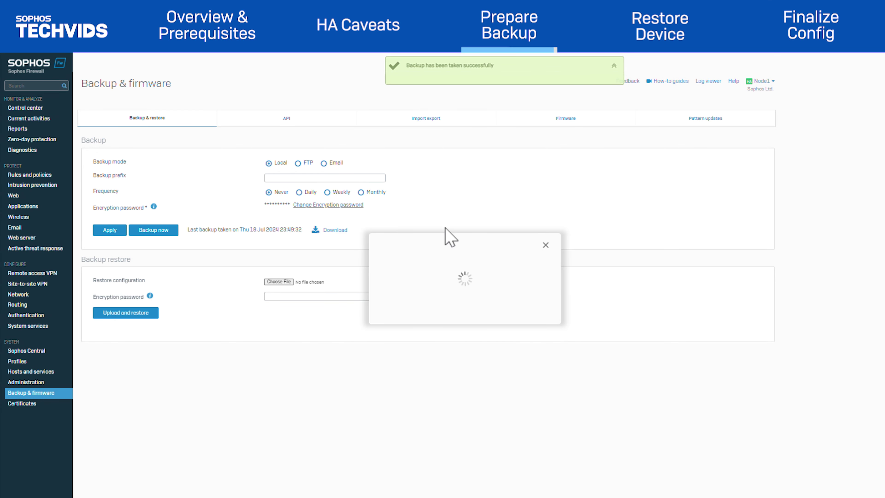
left_click(355, 292)
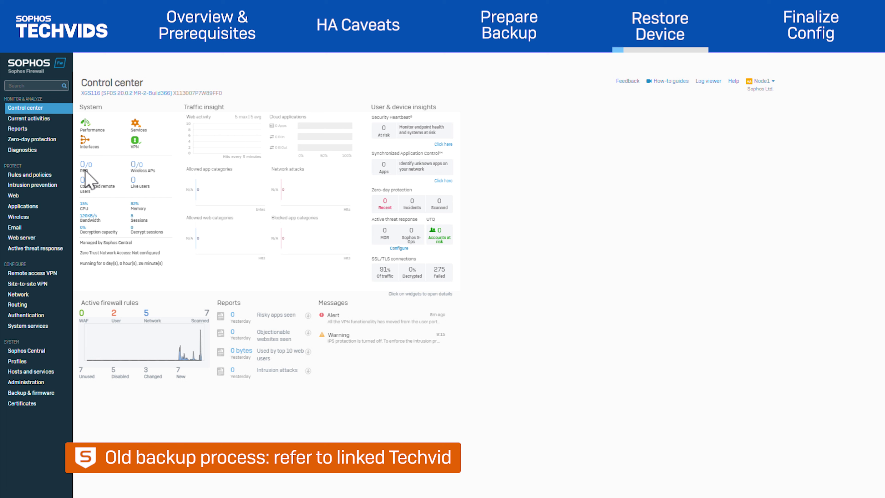
- Open the XGS116's Network interfaces list, showing HA link on Port5 in the DMZ zone
left_click(25, 296)
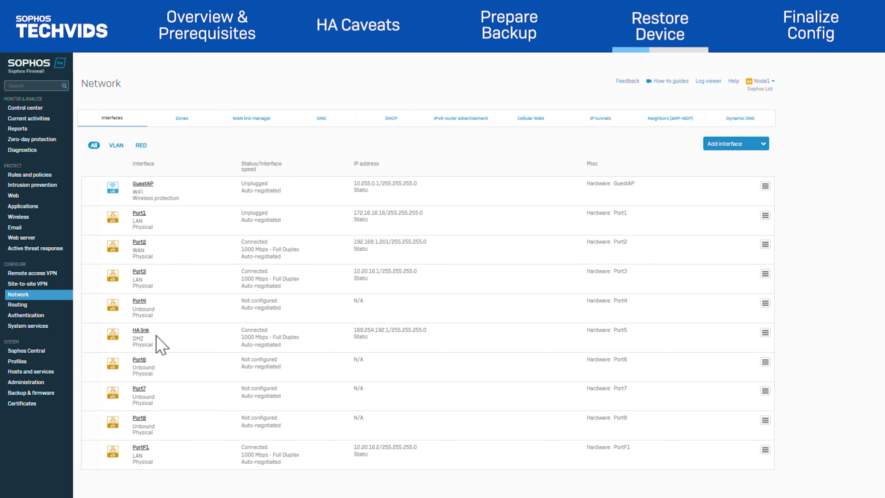
- Go to Backup & firmware to reach the Backup restore section
left_click(45, 393)
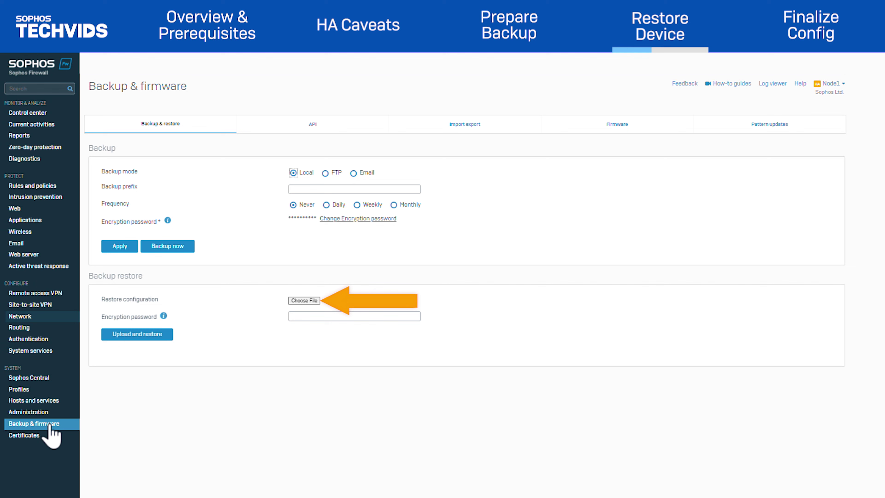
- Choose the downloaded backup file, enter its encryption password, and upload it for restore
left_click(313, 301)
left_click(166, 119)
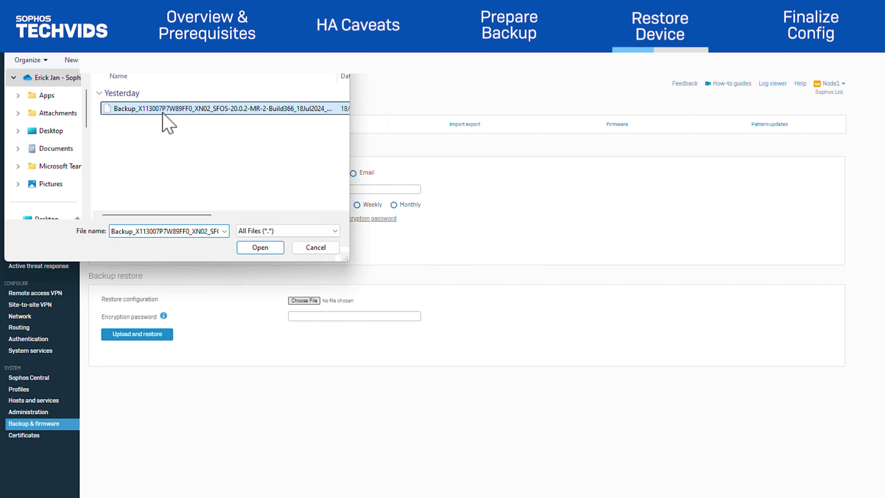
key("Return")
left_click(292, 317)
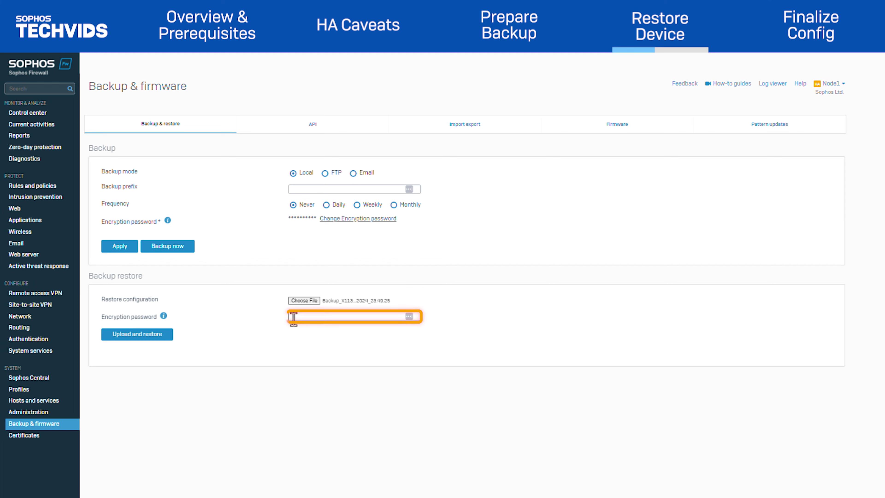
type("************")
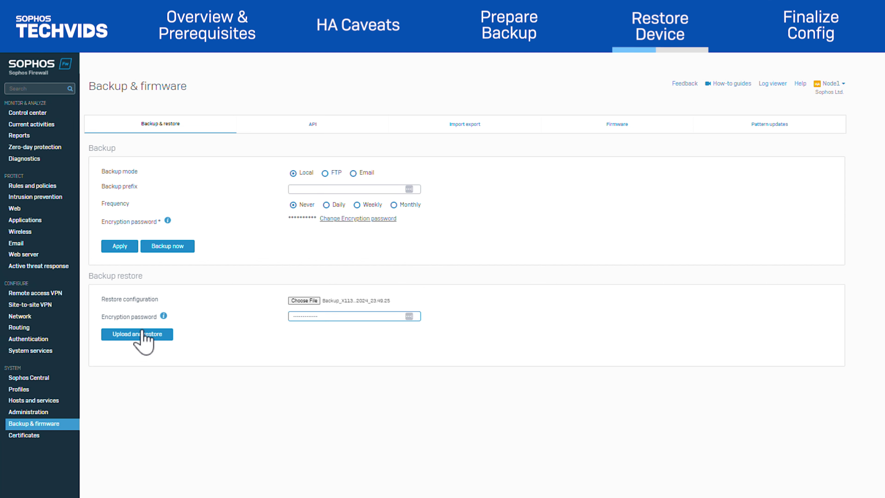
left_click(134, 335)
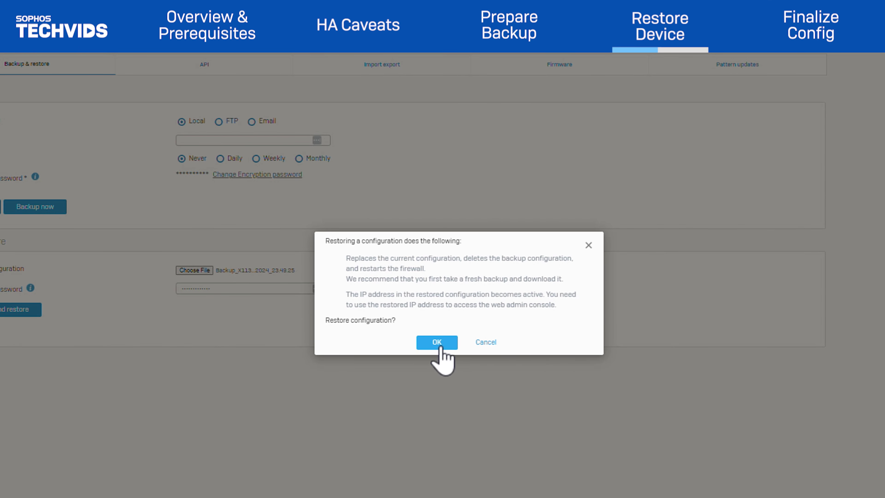
- Confirm the restore and submit the secure storage master key
left_click(440, 344)
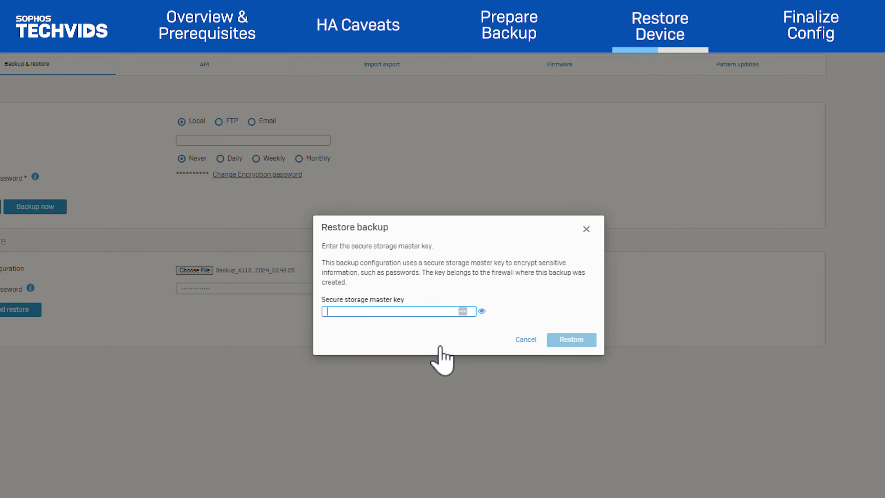
type("•••••••••••••")
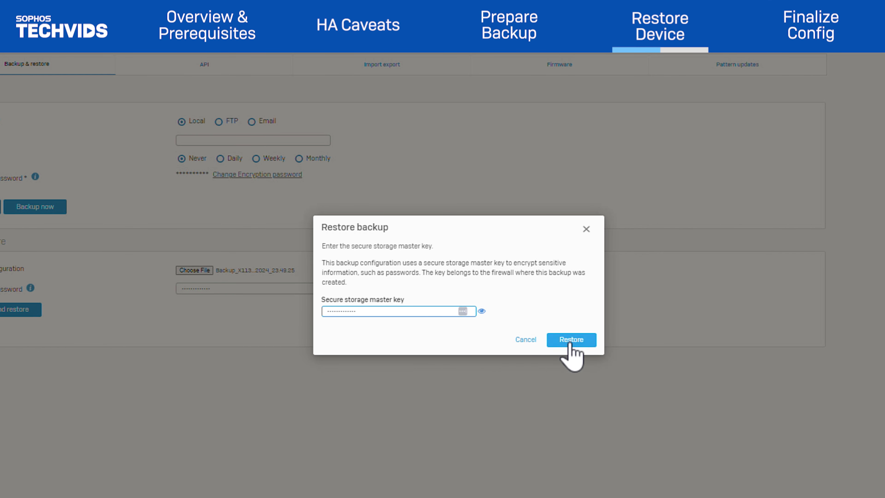
left_click(569, 341)
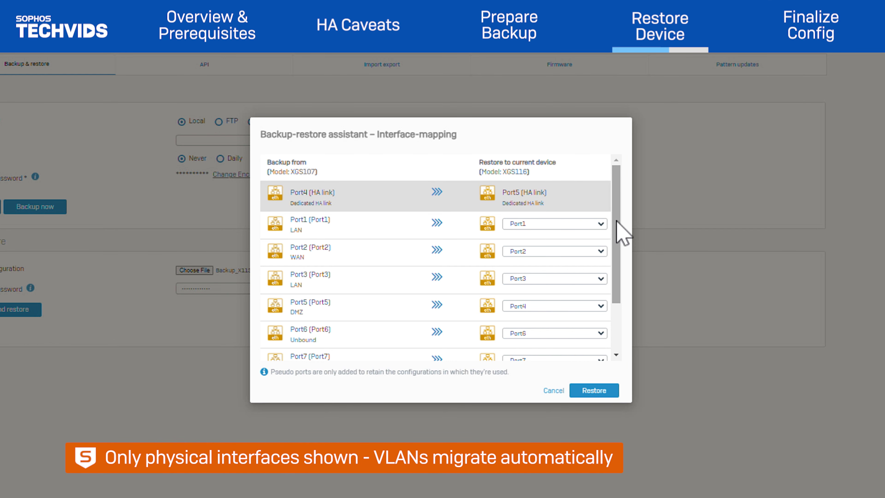
left_click_drag(617, 223, 610, 288)
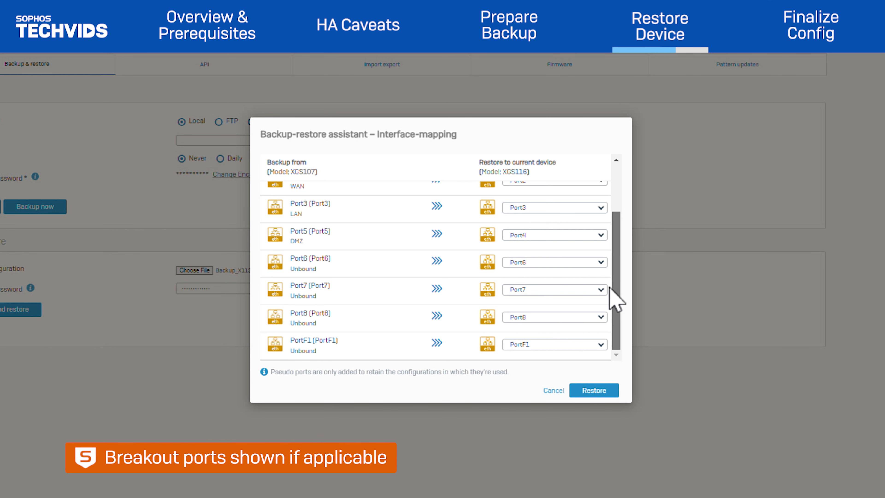
left_click_drag(614, 286, 632, 201)
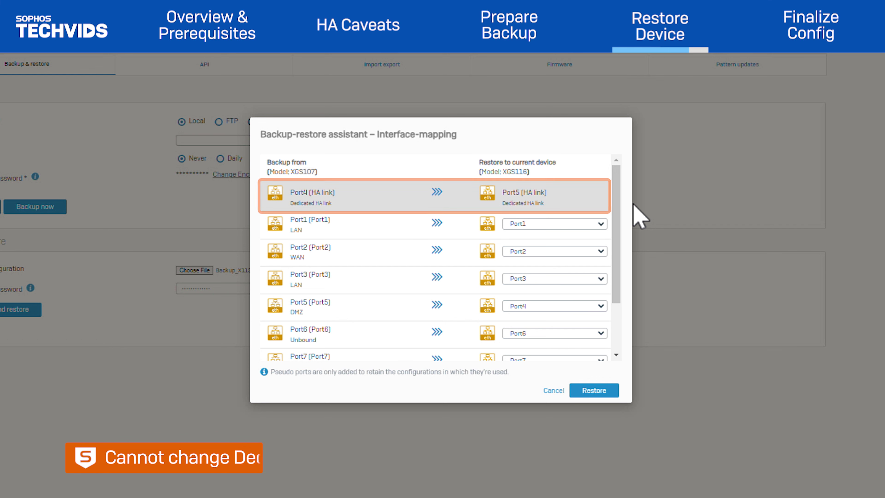
- Set Port5 to Port3, Port3 to Port4, and PortF1 to 'Don't map. Creates Pseudo port.'
left_click(561, 309)
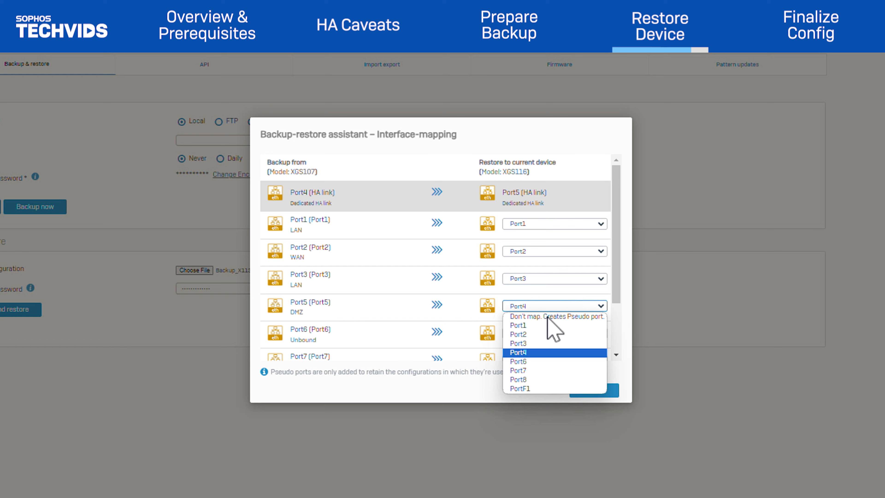
left_click(557, 342)
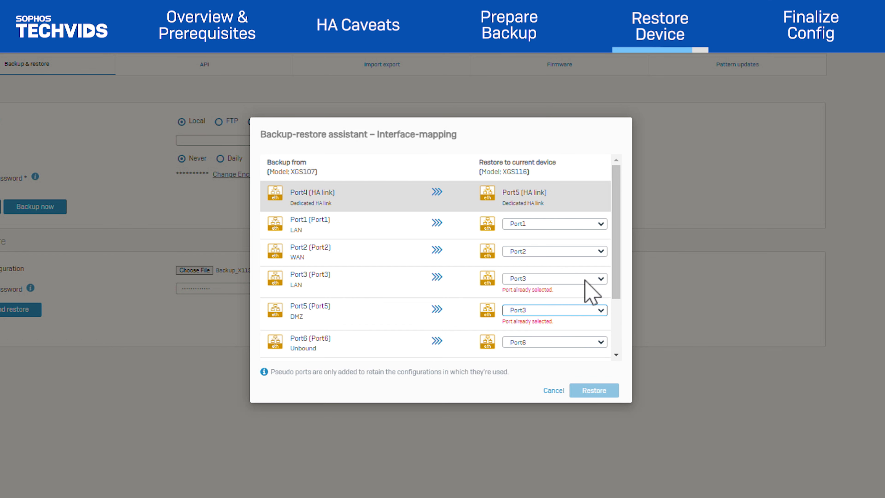
left_click(571, 280)
left_click(541, 326)
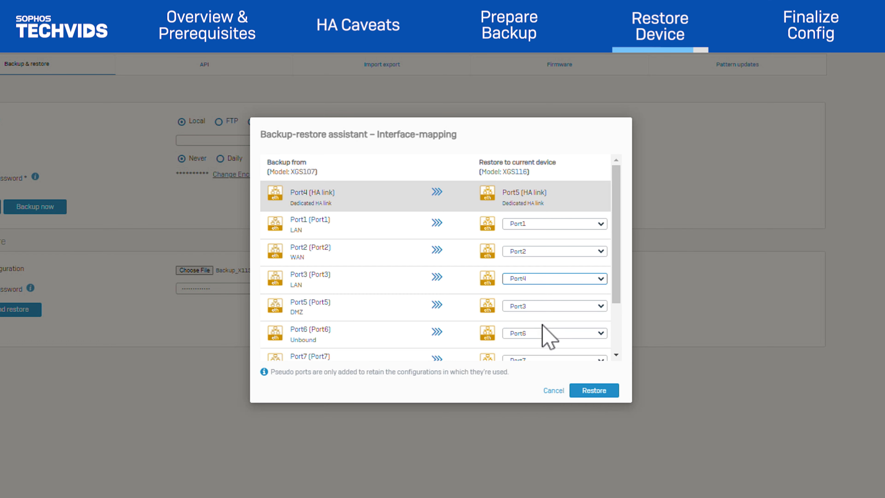
scroll(422, 325, "down", 1)
scroll(422, 336, "down", 2)
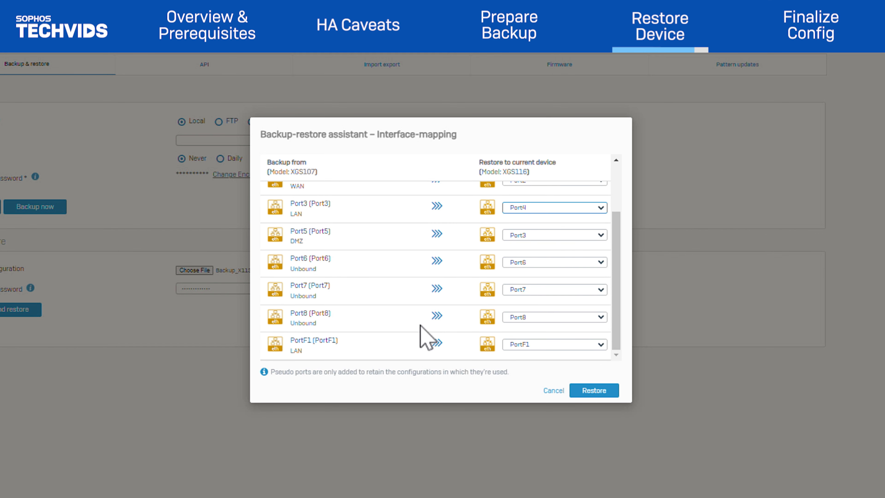
left_click(594, 345)
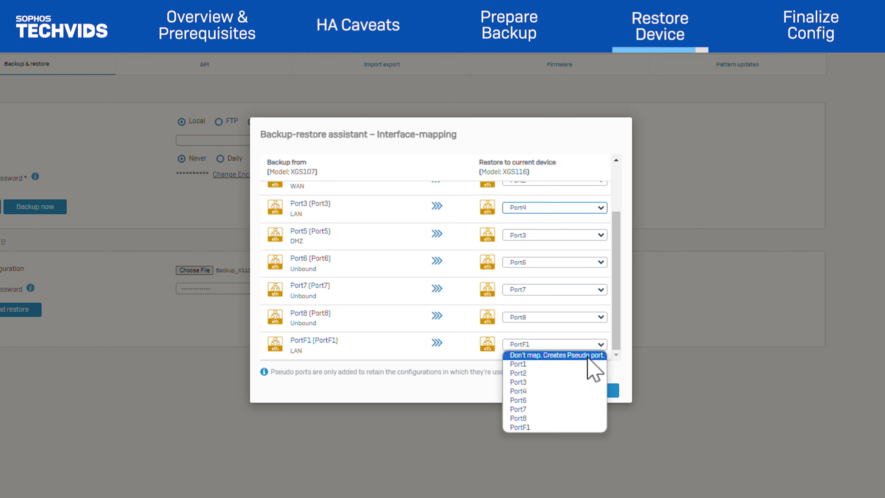
left_click(588, 356)
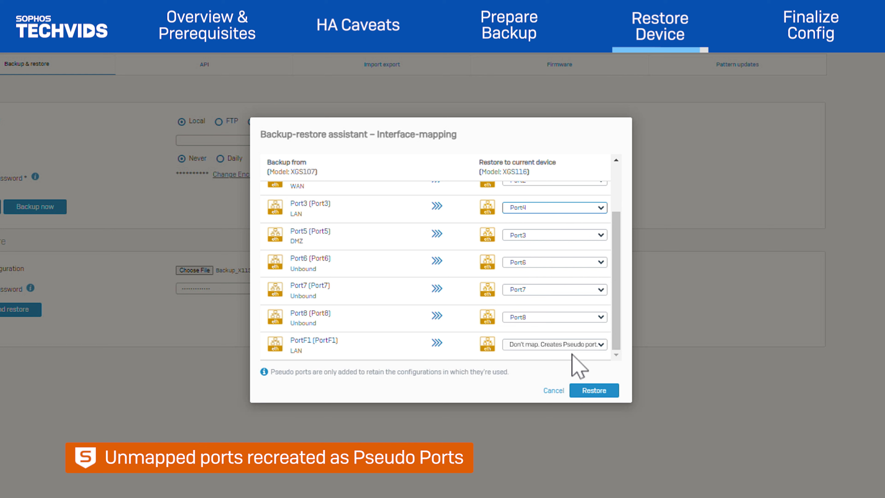
scroll(424, 336, "up", 3)
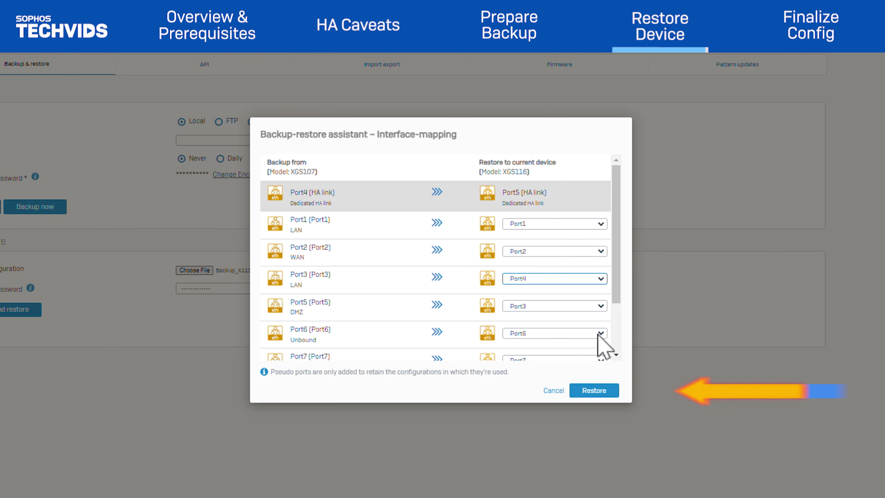
- Start the restore with the remapped interfaces and let it complete
left_click(593, 393)
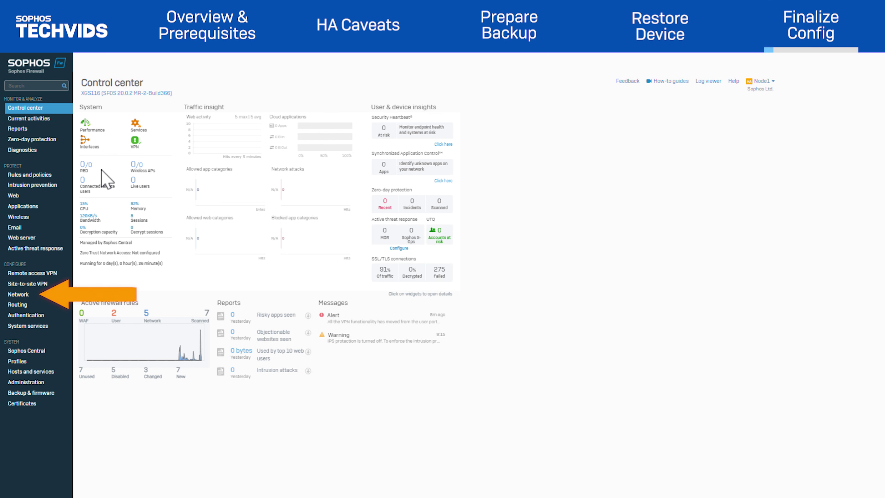
- Open Network interfaces to see the restored XGS116 ports and unbound PseudoF1
left_click(25, 295)
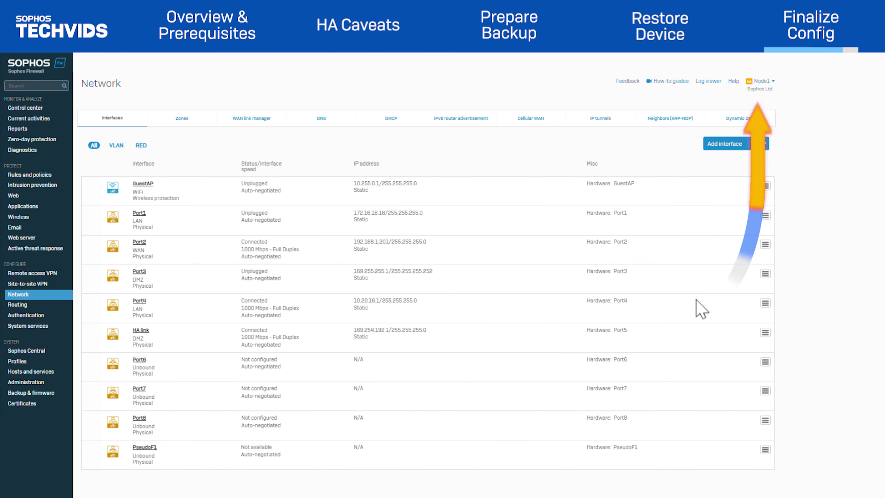
- Reboot the device from the Node1 menu with 'test' logged as the reason
left_click(761, 81)
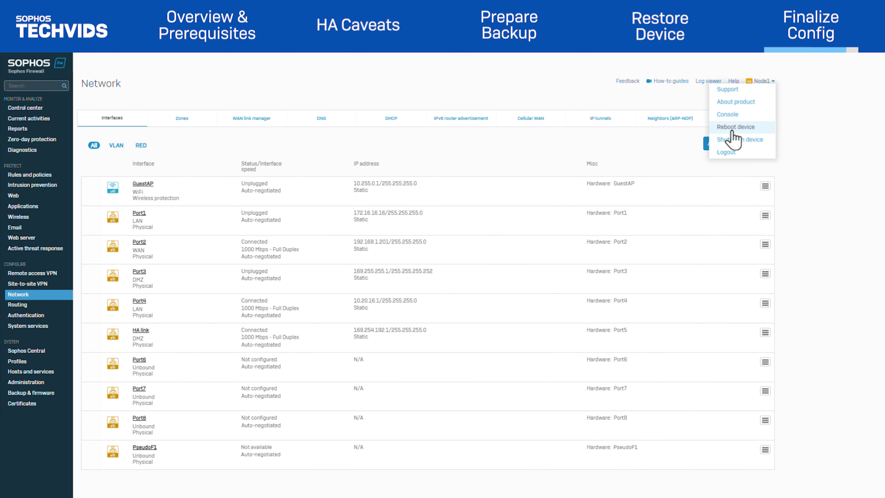
left_click(728, 130)
type("t")
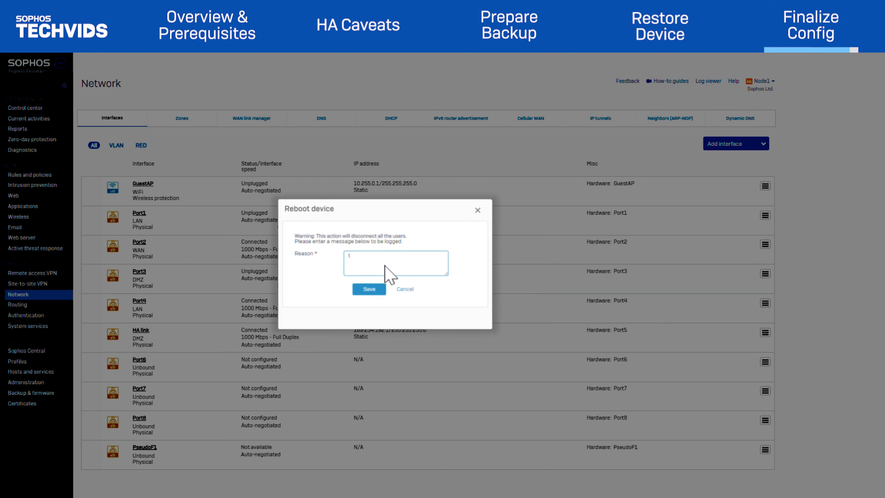
type("est")
left_click(369, 288)
left_click(379, 268)
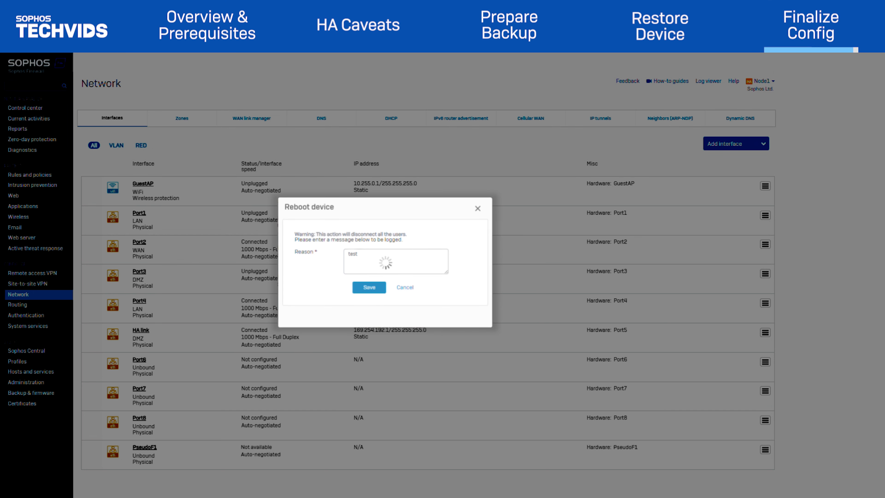